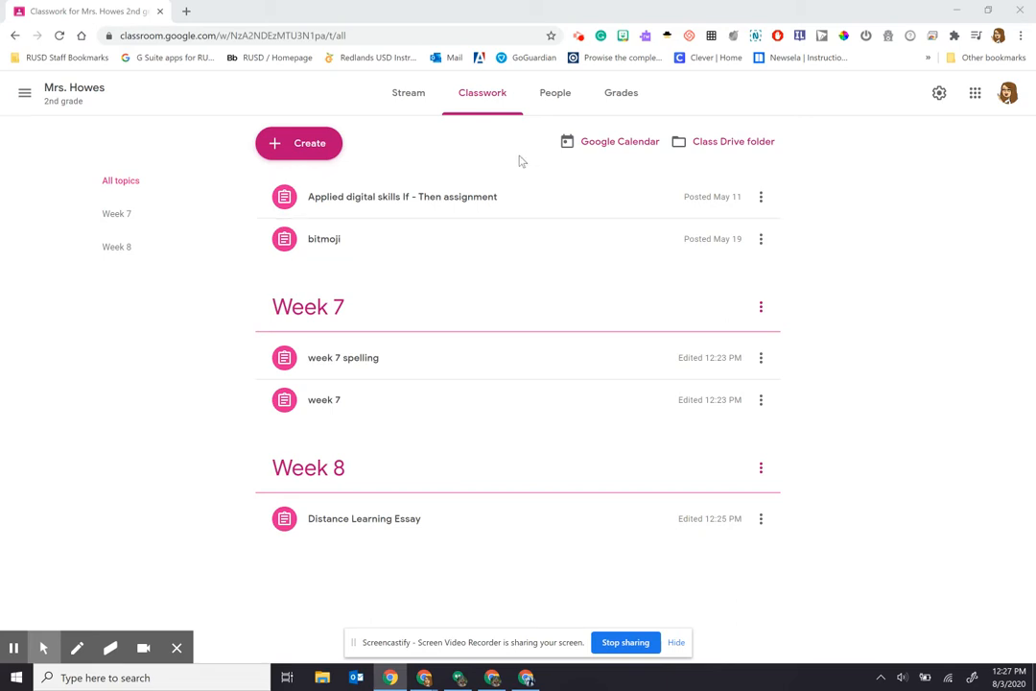
- Create a new classwork topic named Week 9
left_click(310, 147)
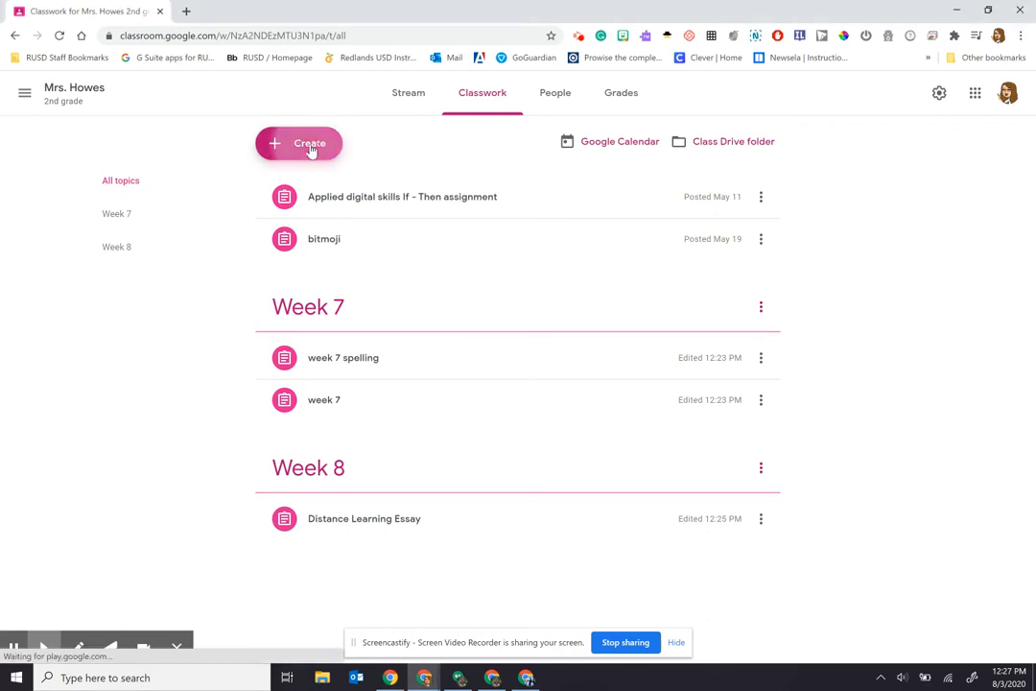
left_click(315, 365)
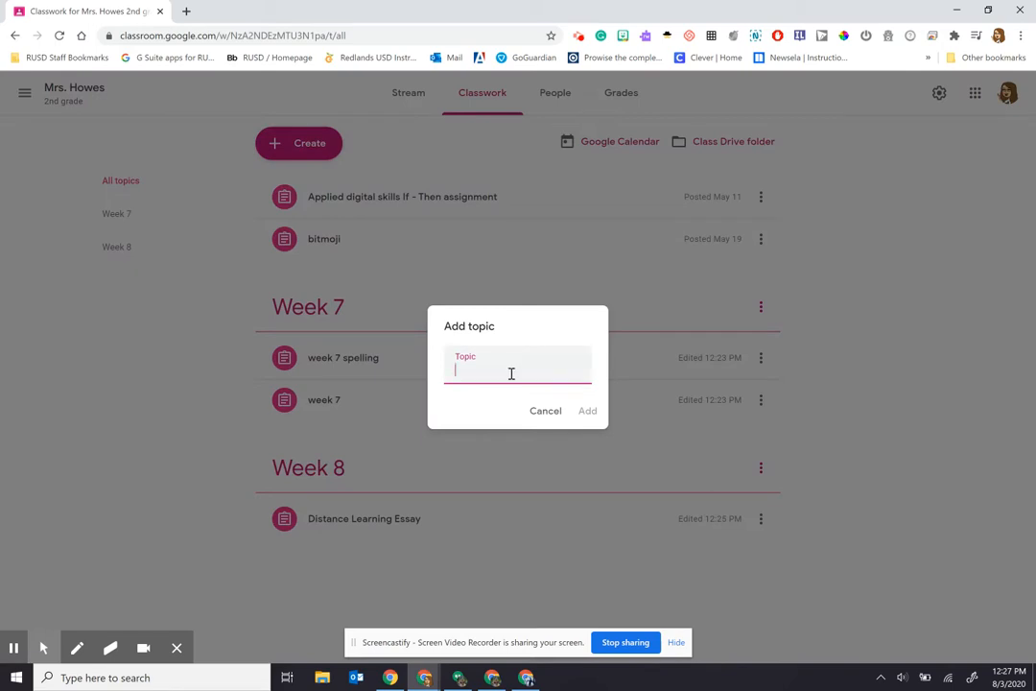
type("Week 9")
left_click(587, 411)
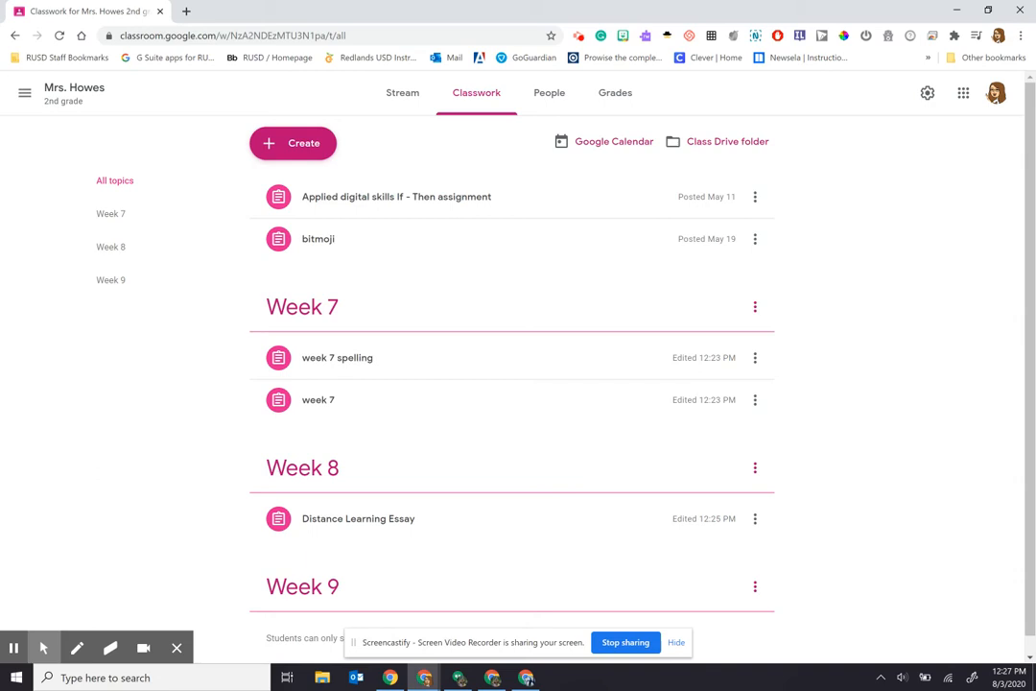
- Edit the bitmoji assignment to assign it to the Week 9 topic and save it
left_click(756, 240)
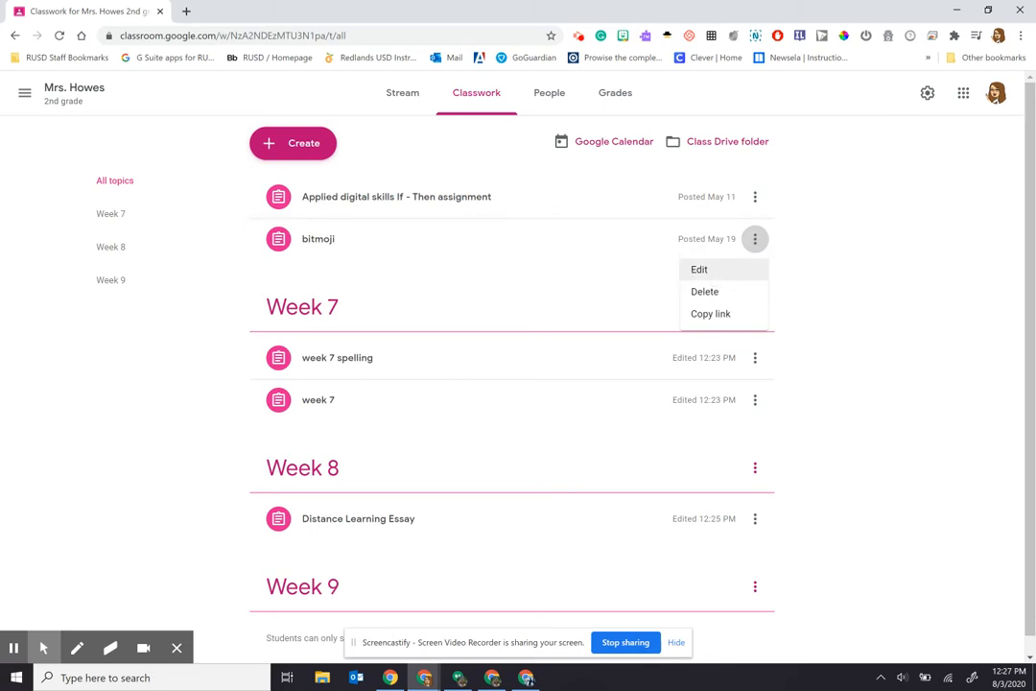
left_click(702, 272)
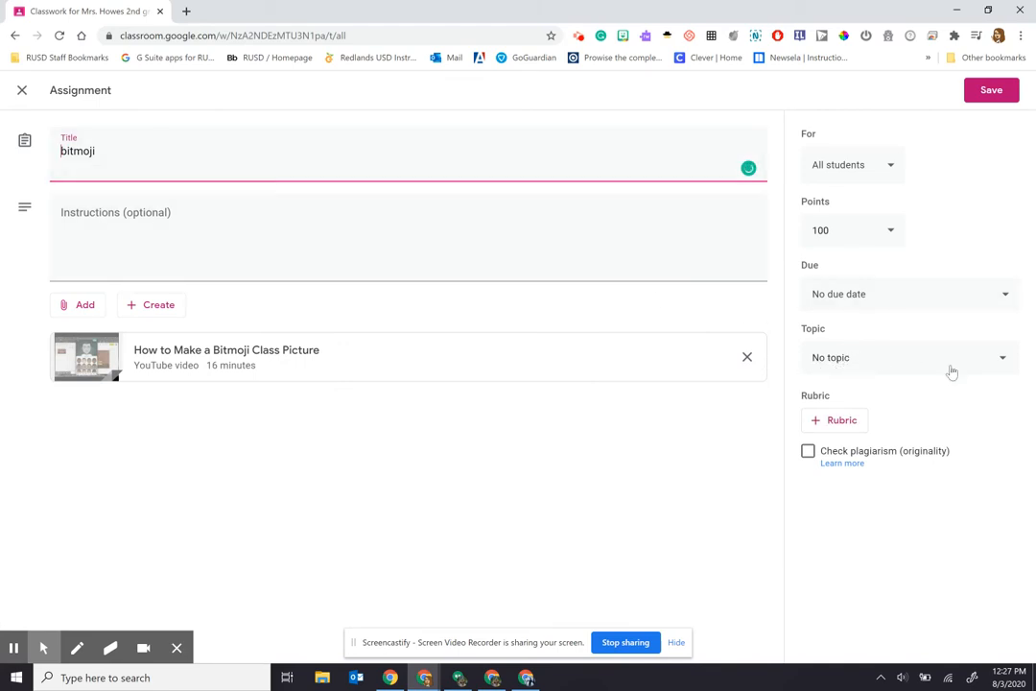
left_click(1003, 363)
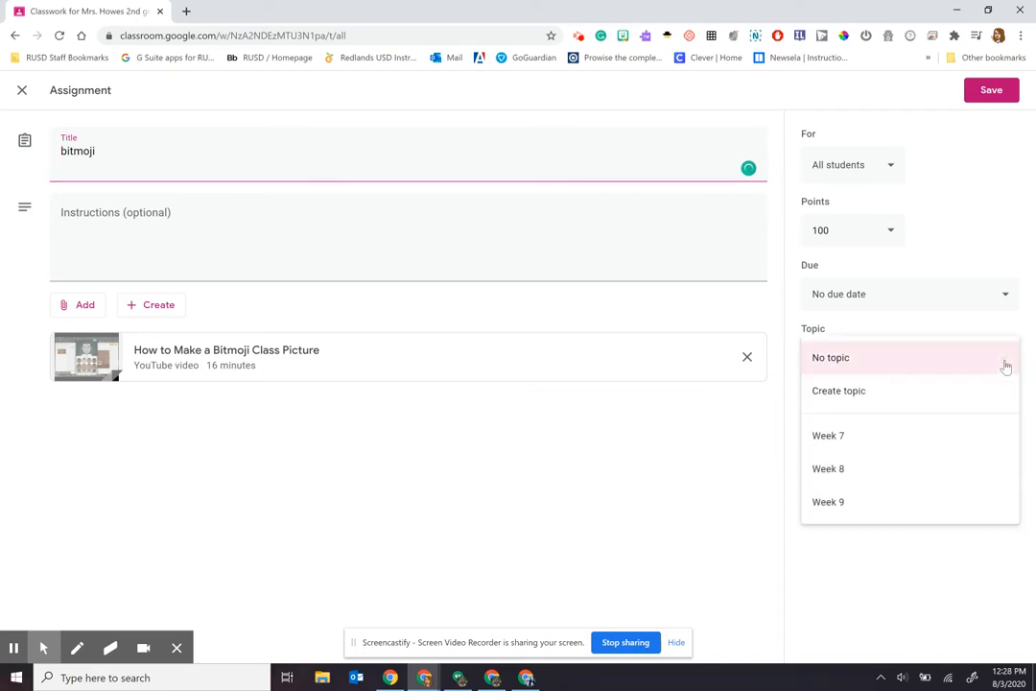
left_click(828, 505)
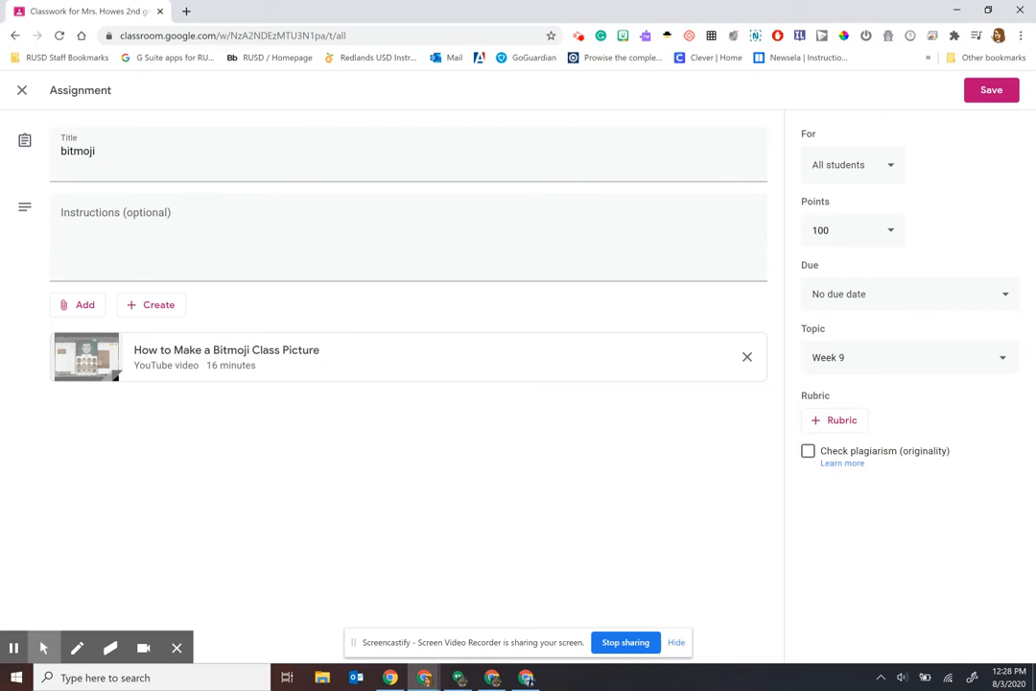
left_click(991, 90)
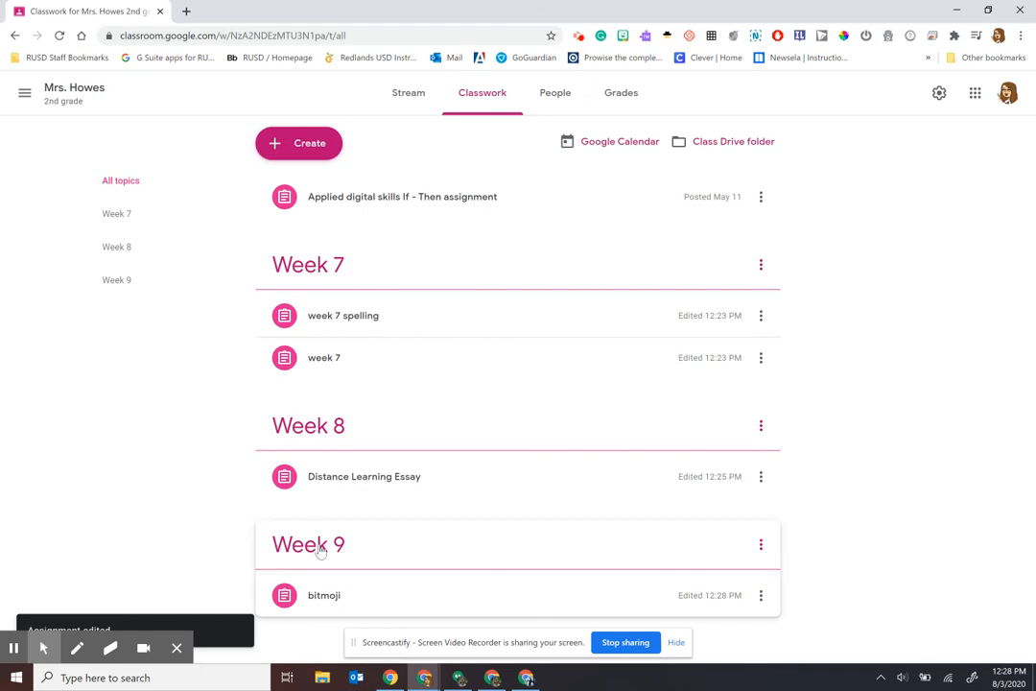
- Move the Week 9 topic above Week 8 and return it below Week 8
left_click_drag(323, 546, 330, 405)
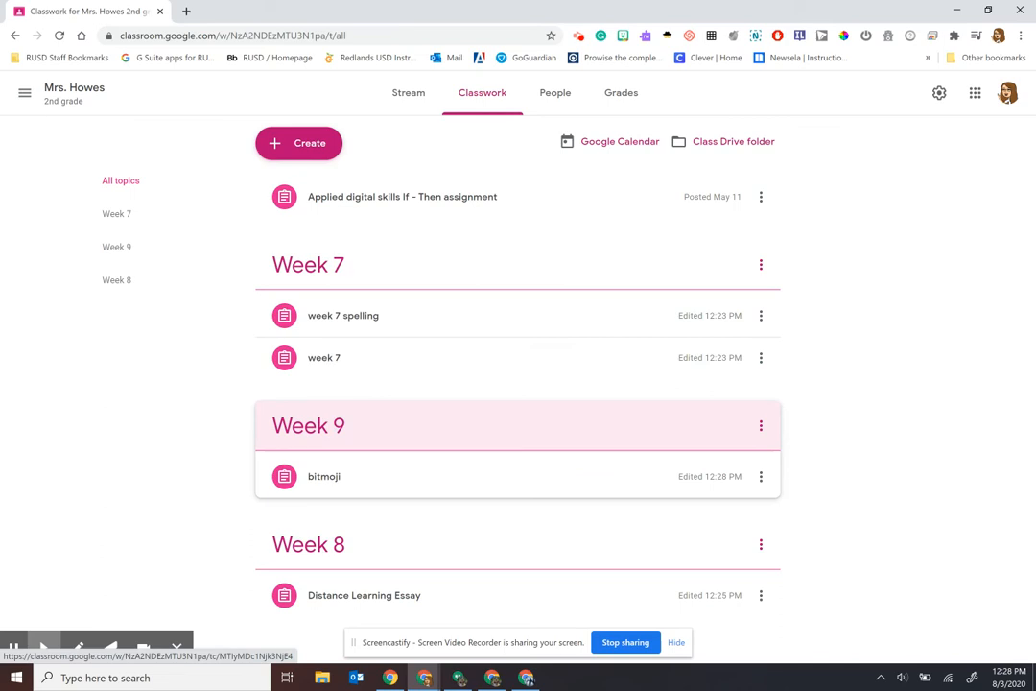
left_click_drag(338, 426, 354, 588)
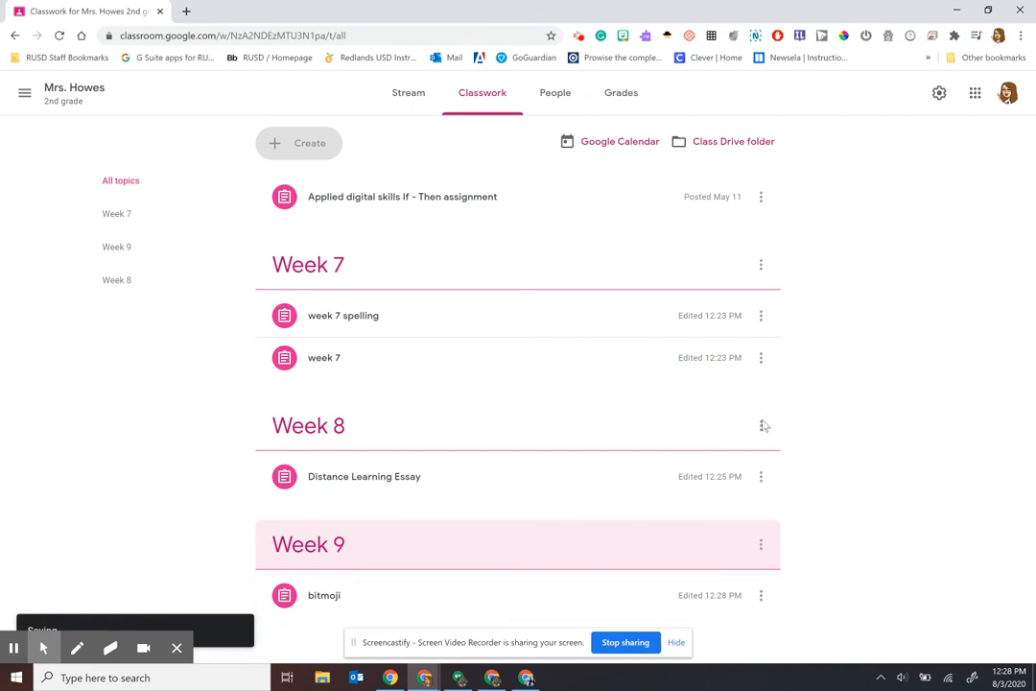
left_click(761, 425)
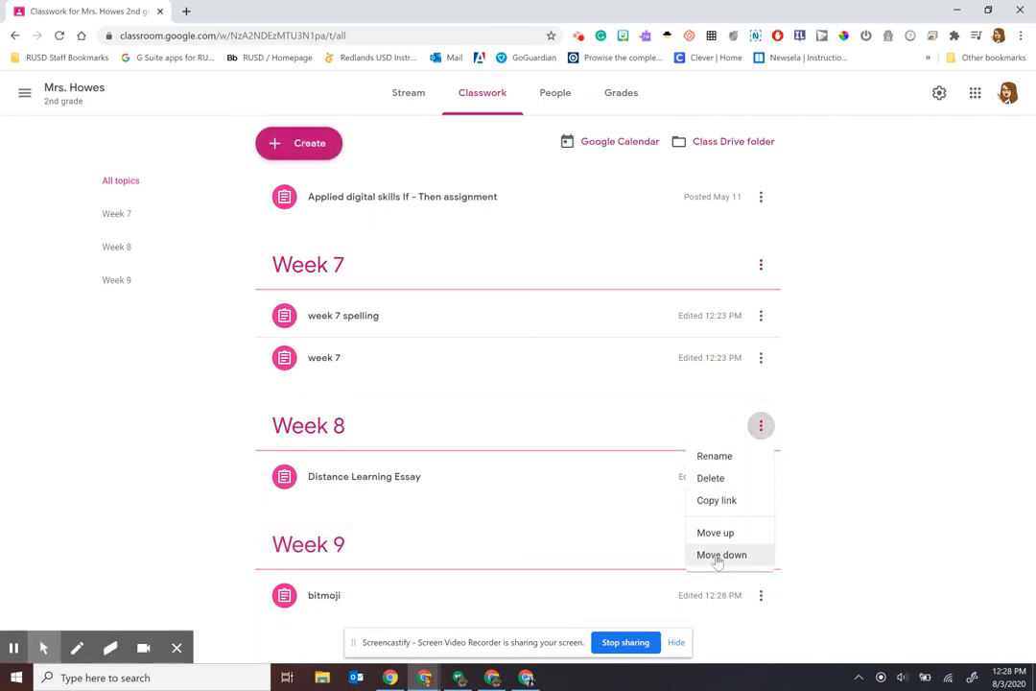
left_click(902, 479)
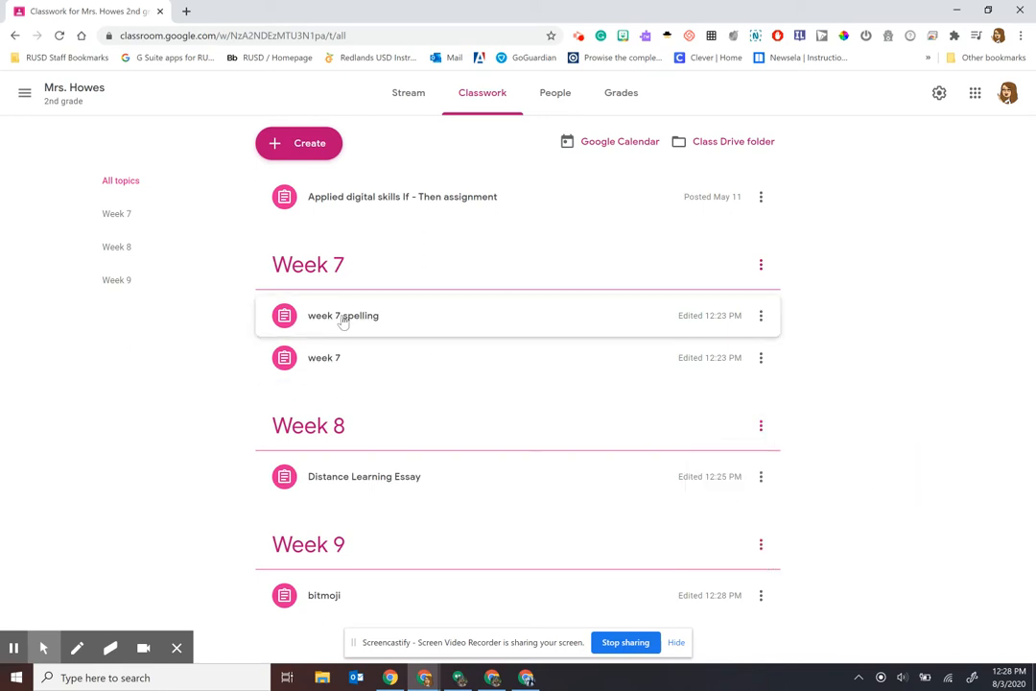
- Expand the week 7 spelling assignment and move it below the week 7 assignment within the Week 7 topic
left_click(760, 318)
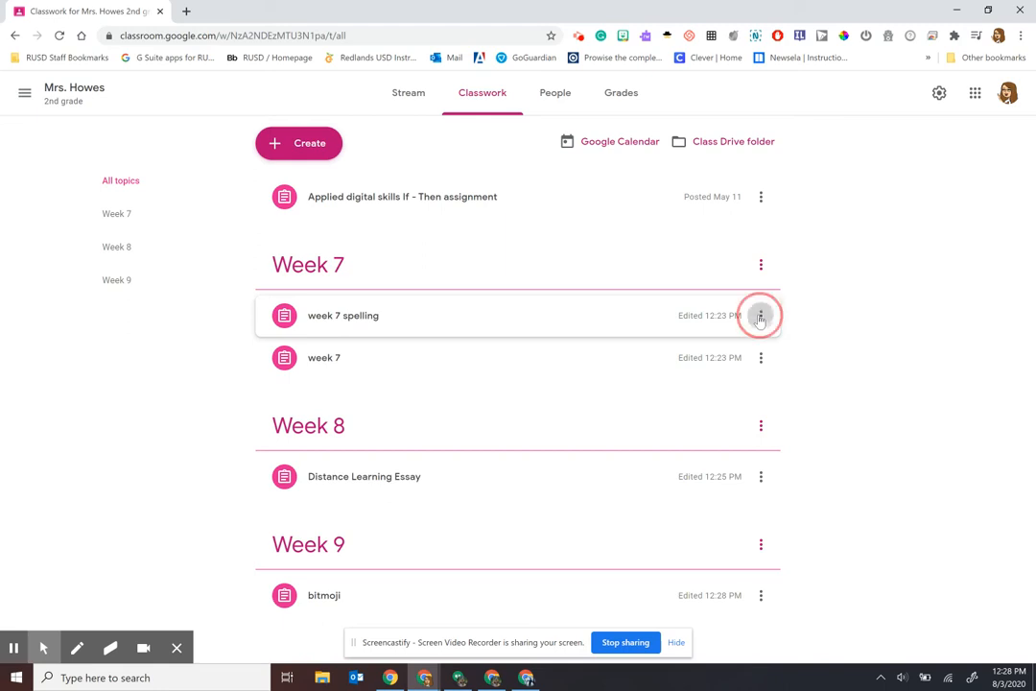
left_click(449, 322)
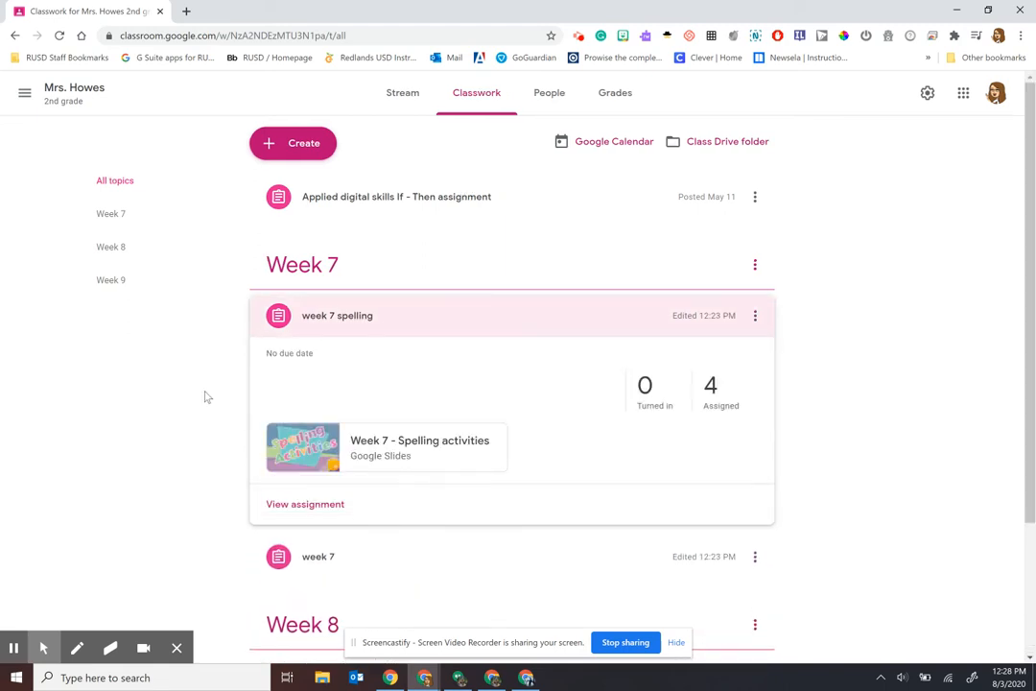
left_click_drag(347, 321, 363, 352)
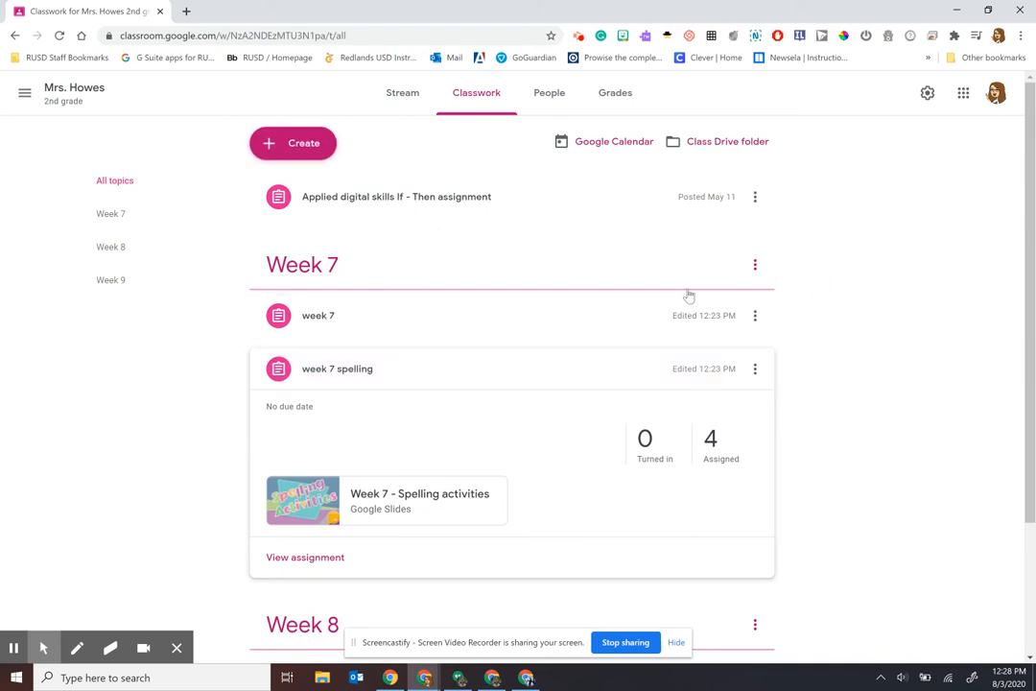
- Rename the Week 7 topic to Week 5
left_click(754, 265)
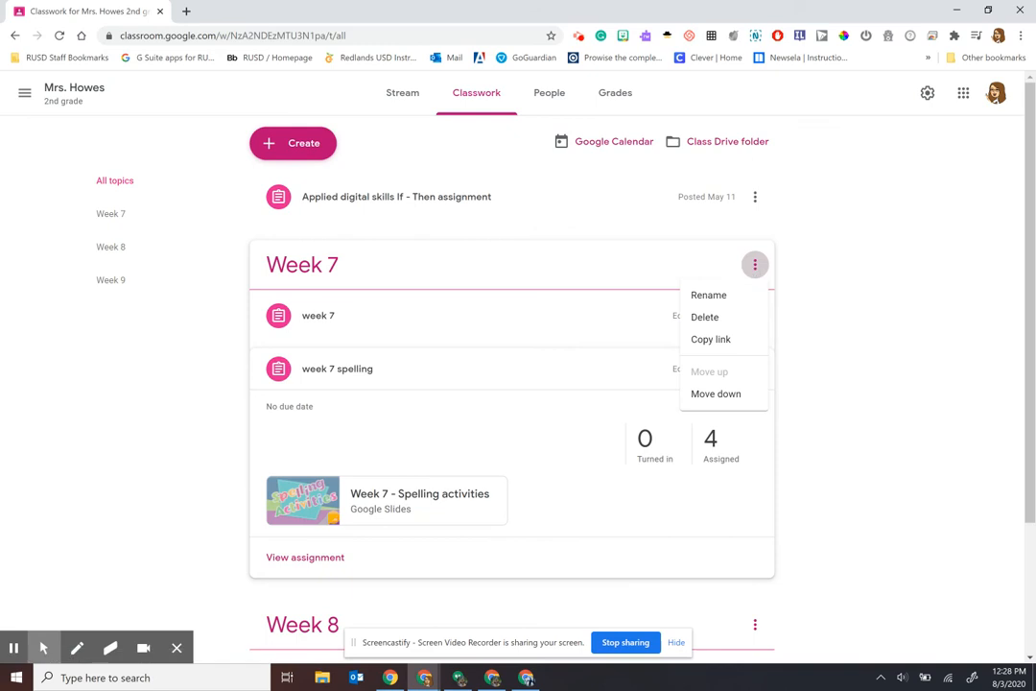
left_click(703, 296)
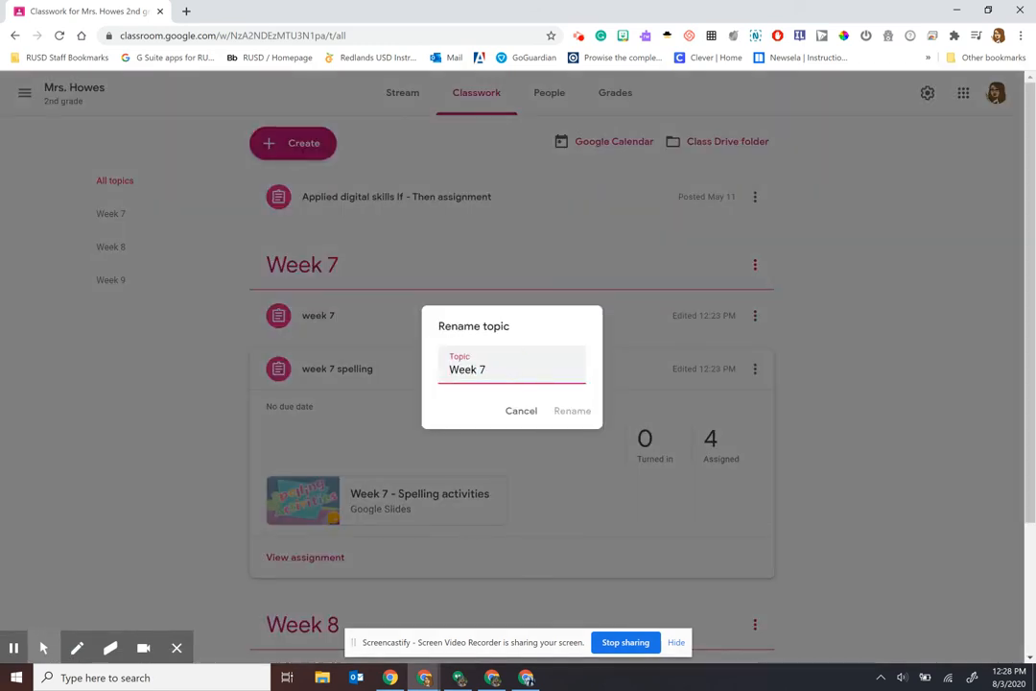
key("BackSpace")
key("BackSpace")
type("5")
left_click(570, 412)
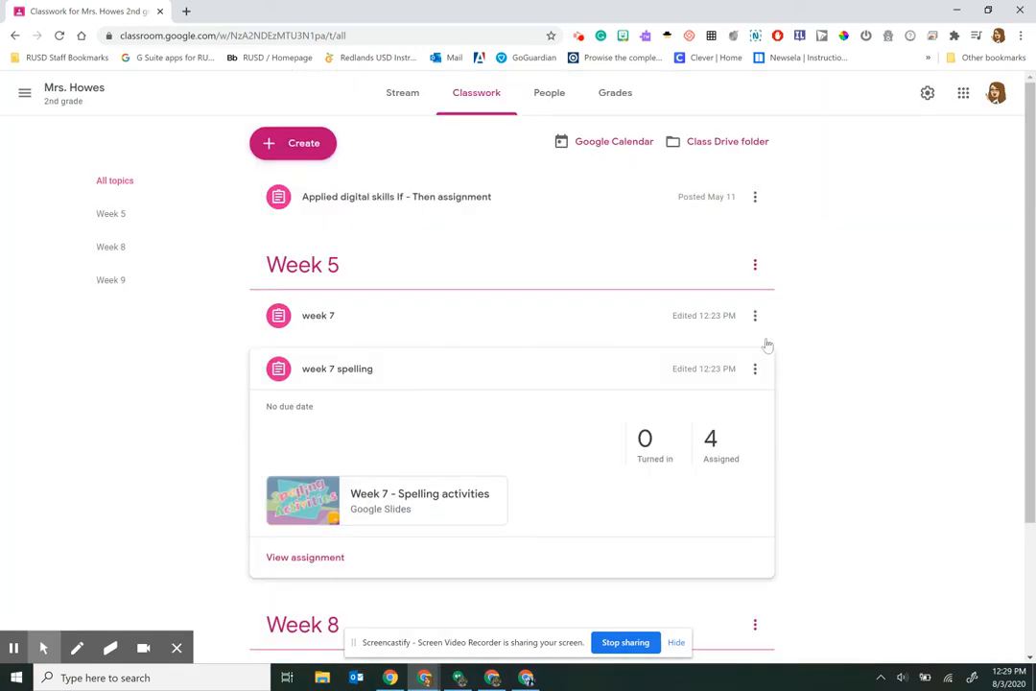
- Open the week 7 assignment for editing, check its topic, and save it under Week 5
left_click(756, 317)
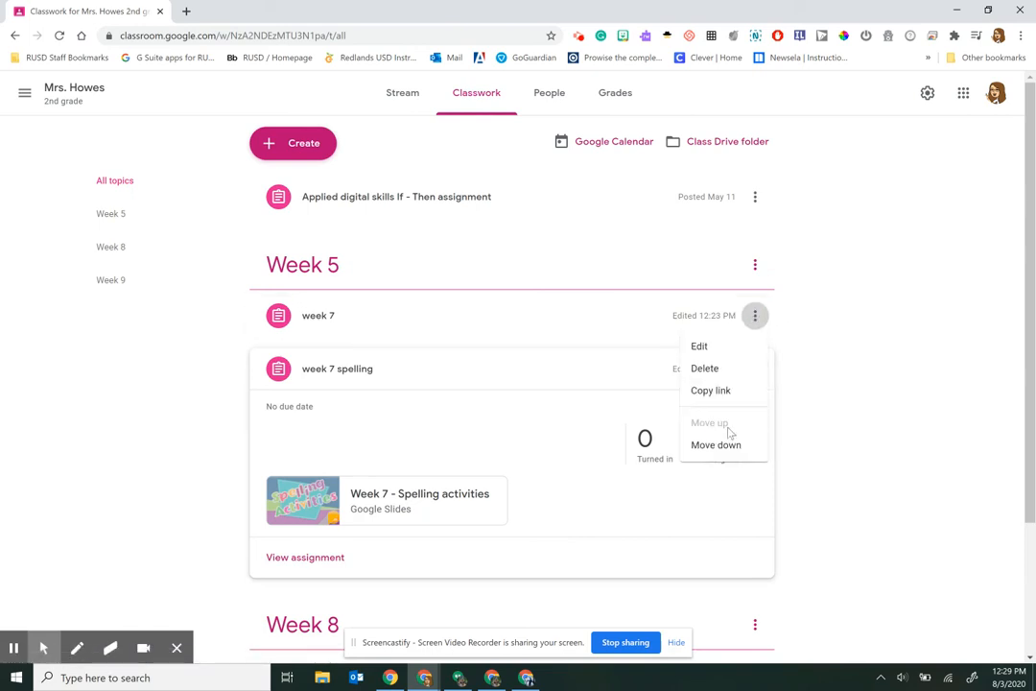
left_click(698, 348)
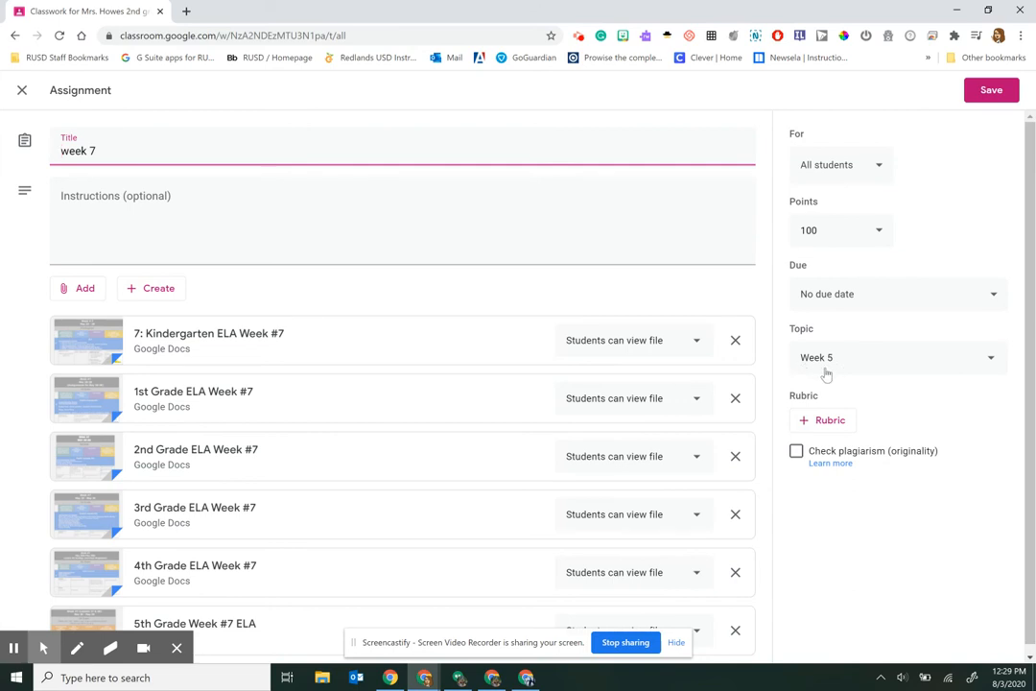
left_click(1003, 89)
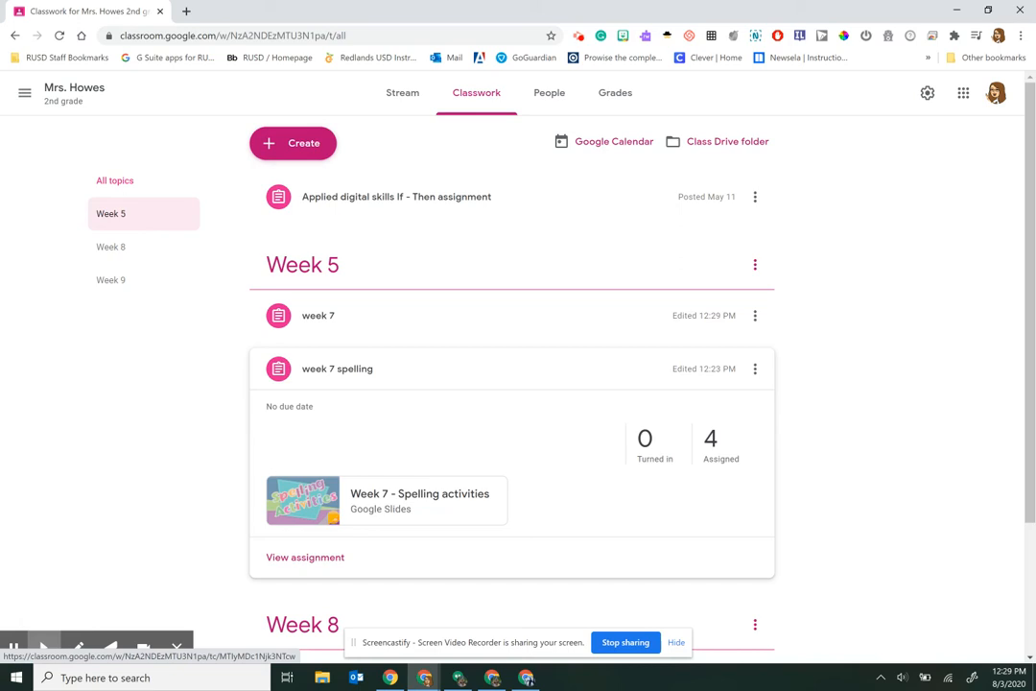
- Show only the Week 5 topic and examine its posted assignments and the student work for week 7
left_click(111, 213)
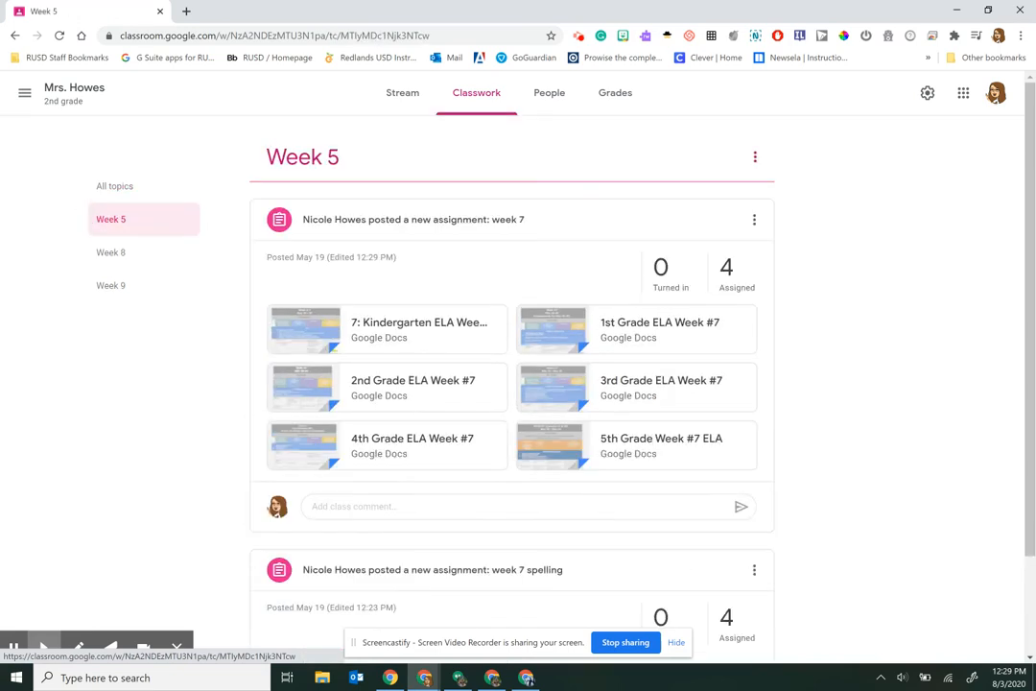
left_click(405, 209)
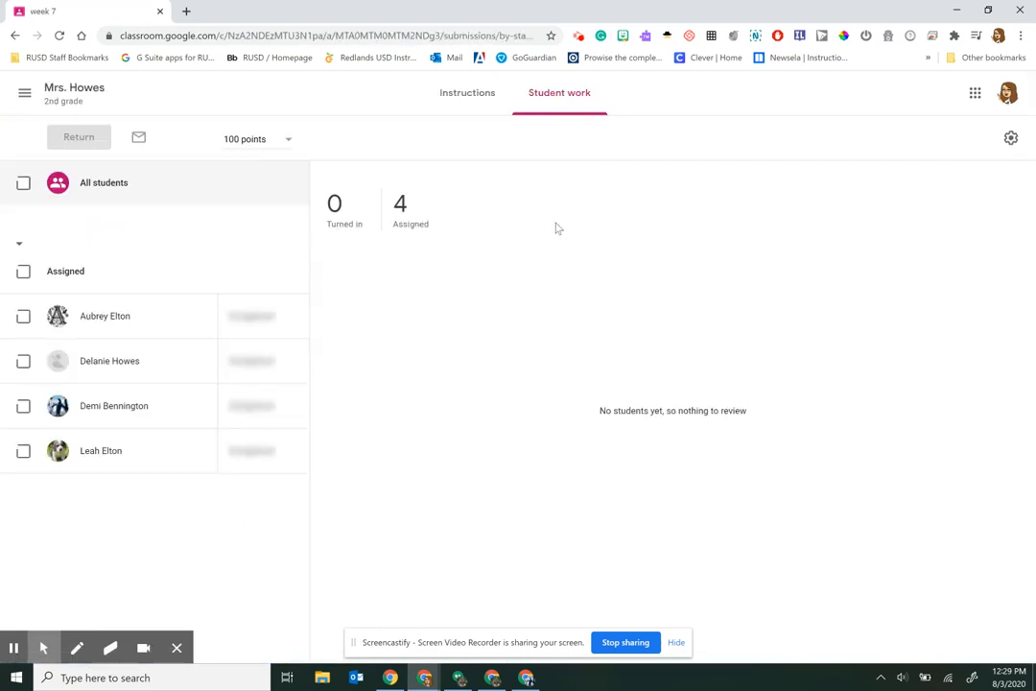
left_click(15, 36)
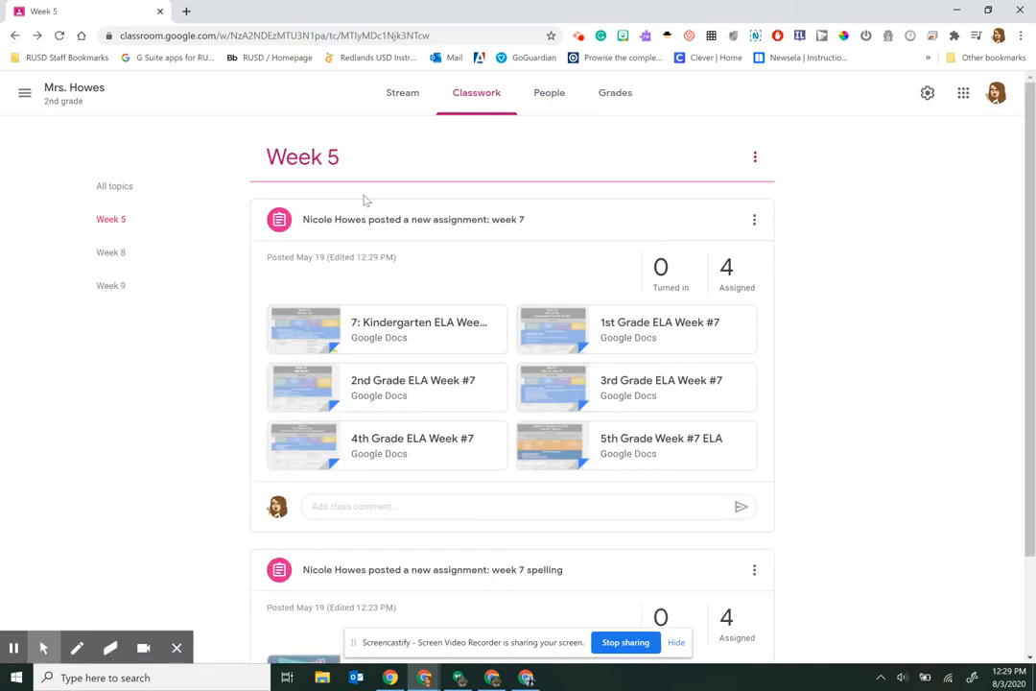
scroll(815, 332, "down", 2)
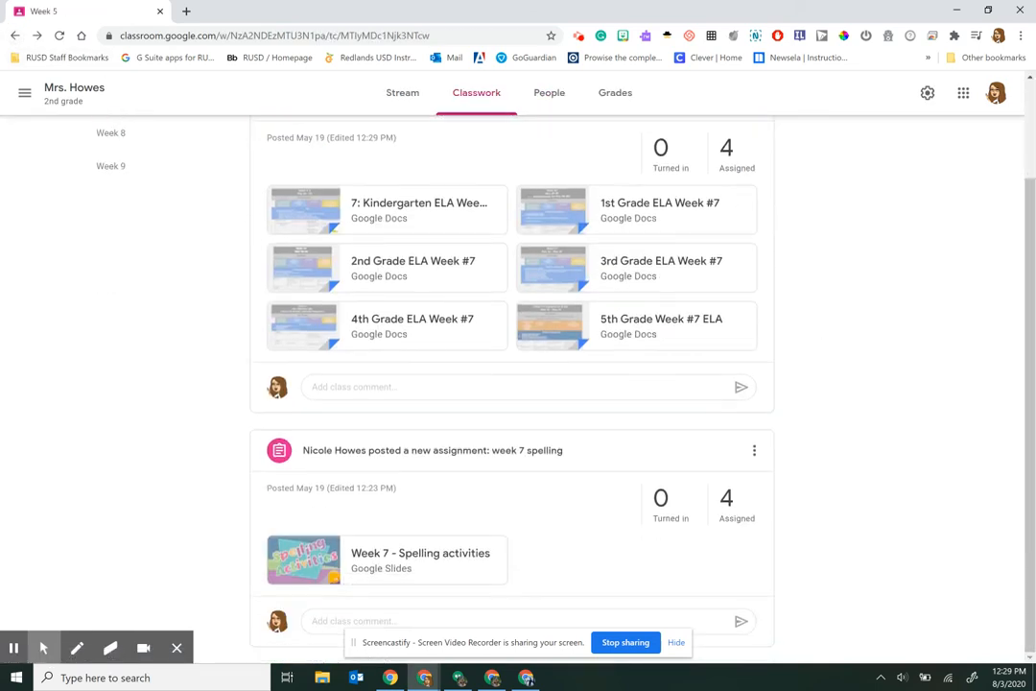
scroll(519, 384, "up", 2)
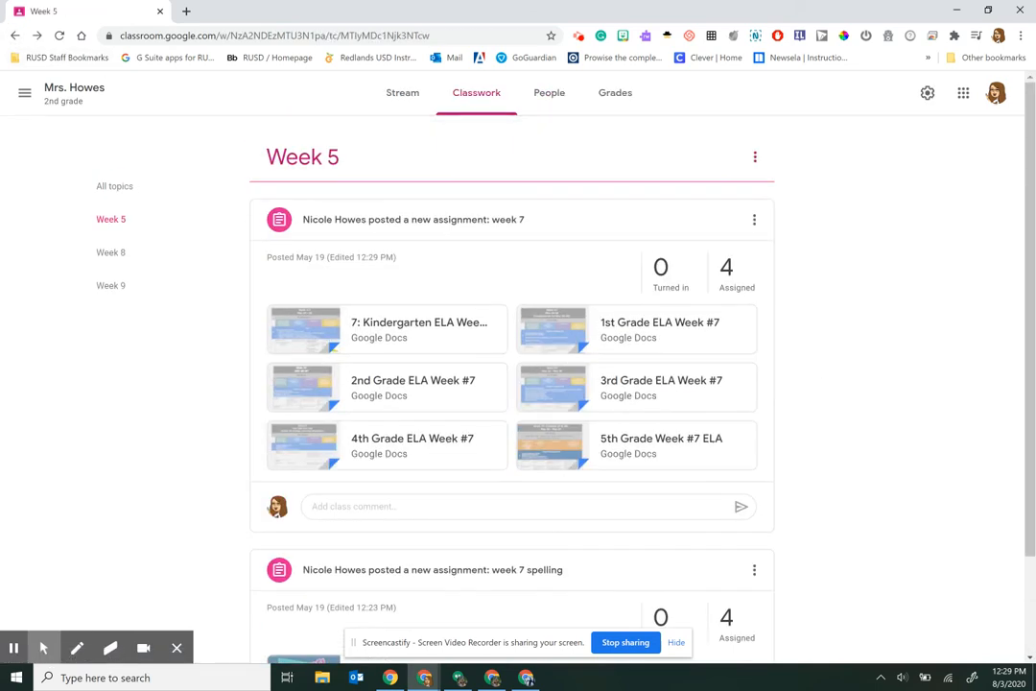